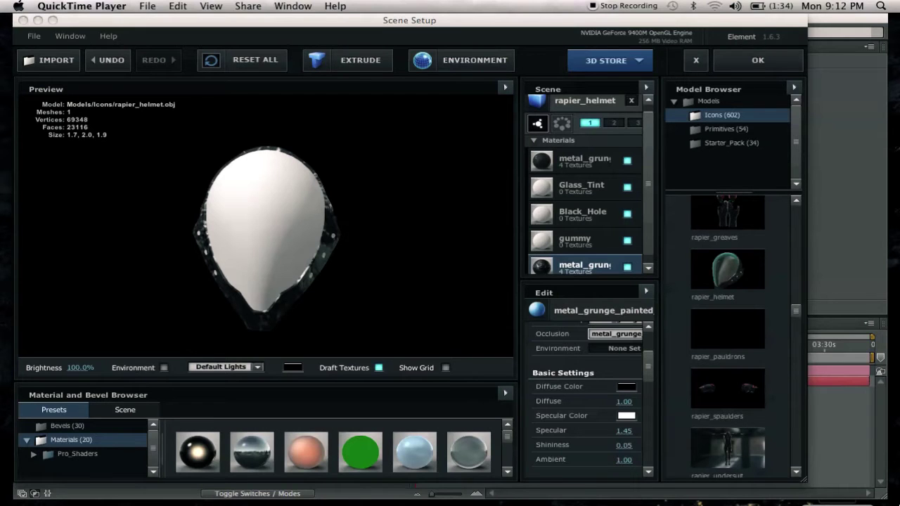
Orbit the helmet in Element 3D to inspect its top, back and white inner side
left_click(380, 315)
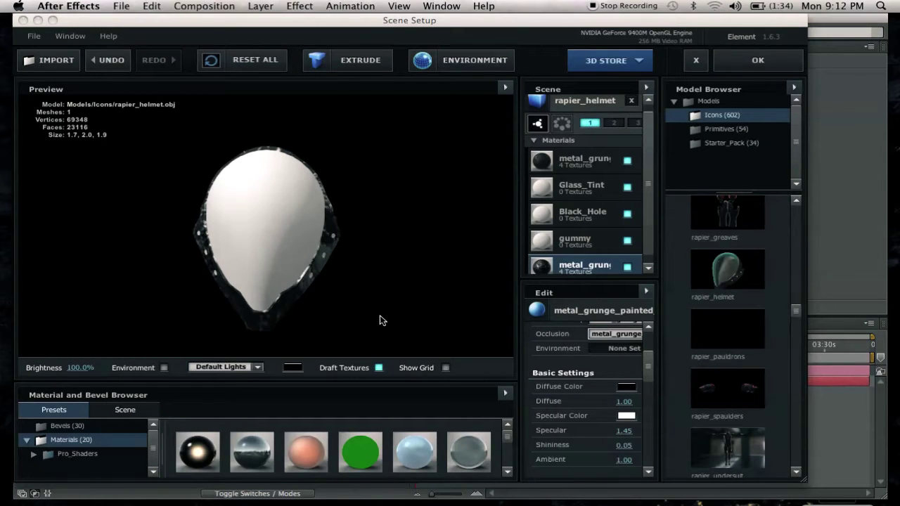
mouse_move(356, 316)
left_mouse_down()
mouse_move(293, 310)
mouse_move(303, 314)
left_mouse_up()
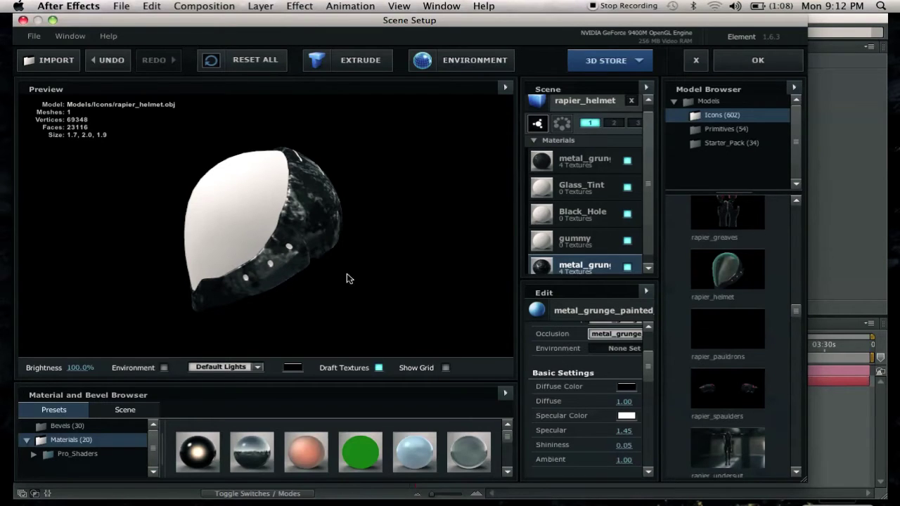
left_click_drag(248, 299, 293, 208)
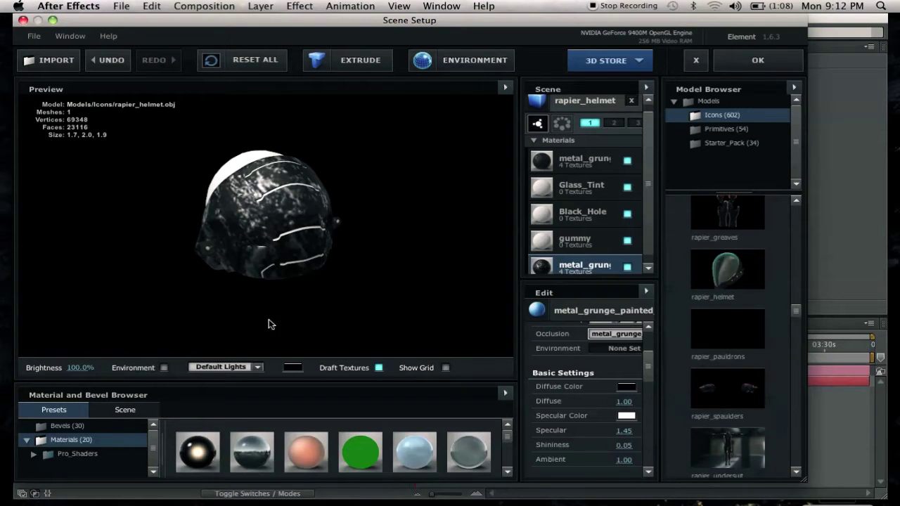
left_click_drag(270, 322, 371, 309)
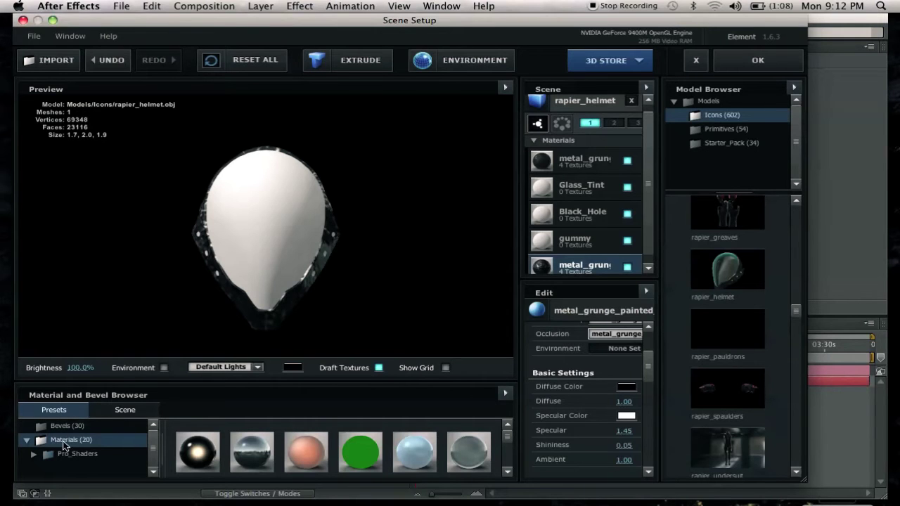
Apply the Glass_Tint preset to the visor material and orbit to check the tinted glass
scroll(219, 449, "down", 2)
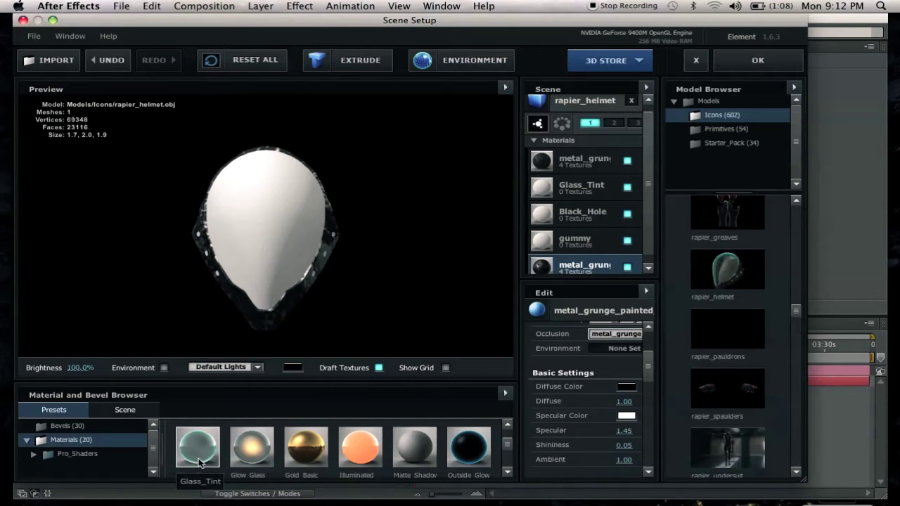
left_click_drag(199, 462, 601, 194)
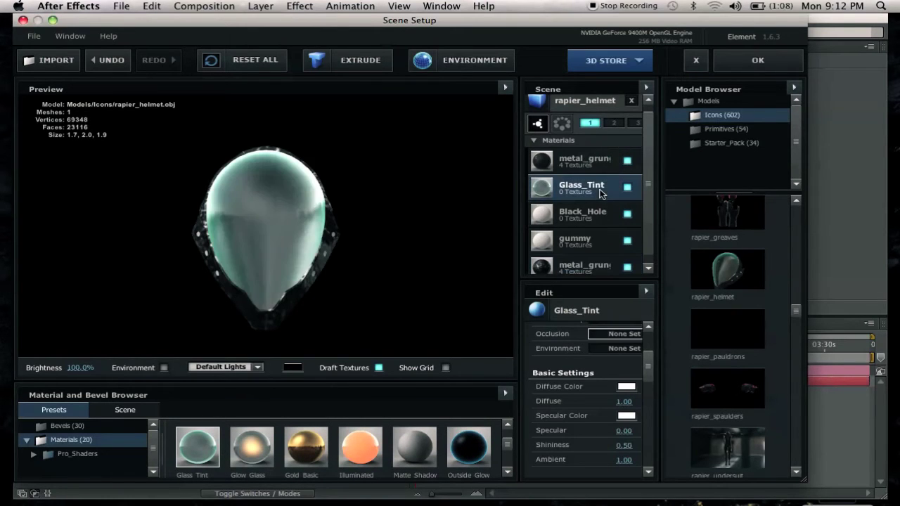
mouse_move(308, 318)
left_mouse_down()
mouse_move(418, 303)
mouse_move(237, 321)
mouse_move(300, 286)
mouse_move(310, 285)
mouse_move(313, 304)
left_mouse_up()
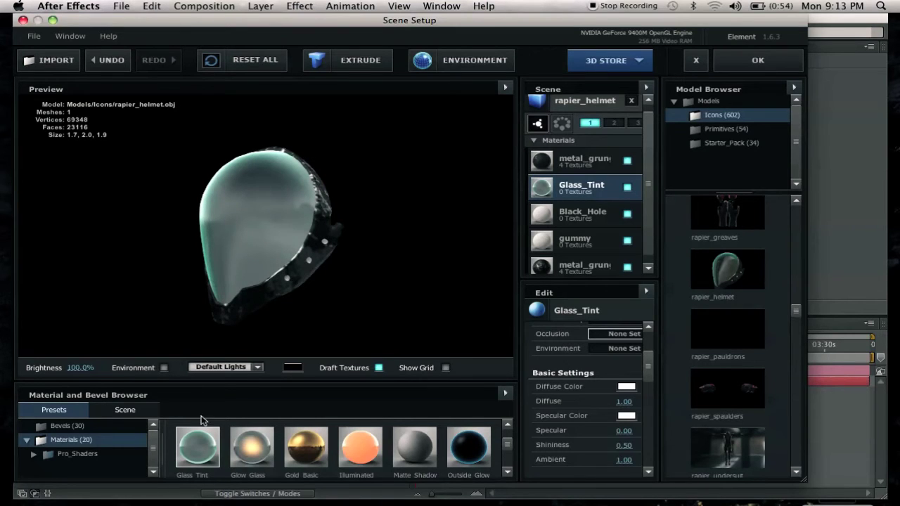
scroll(201, 432, "down", 2)
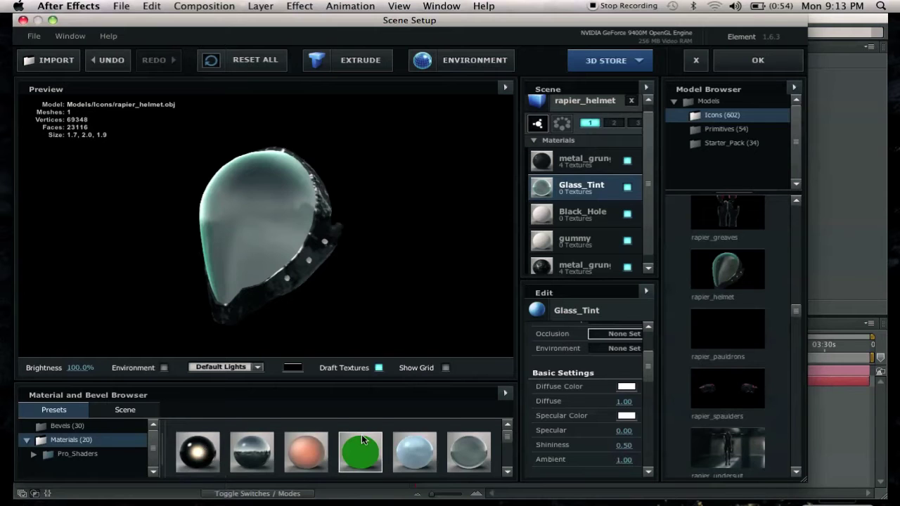
scroll(453, 450, "down", 2)
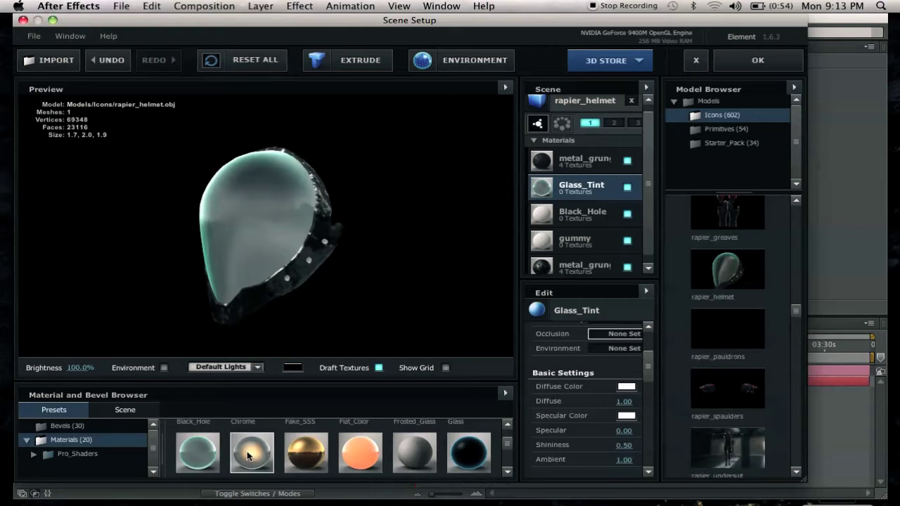
scroll(351, 450, "down", 2)
scroll(398, 440, "down", 2)
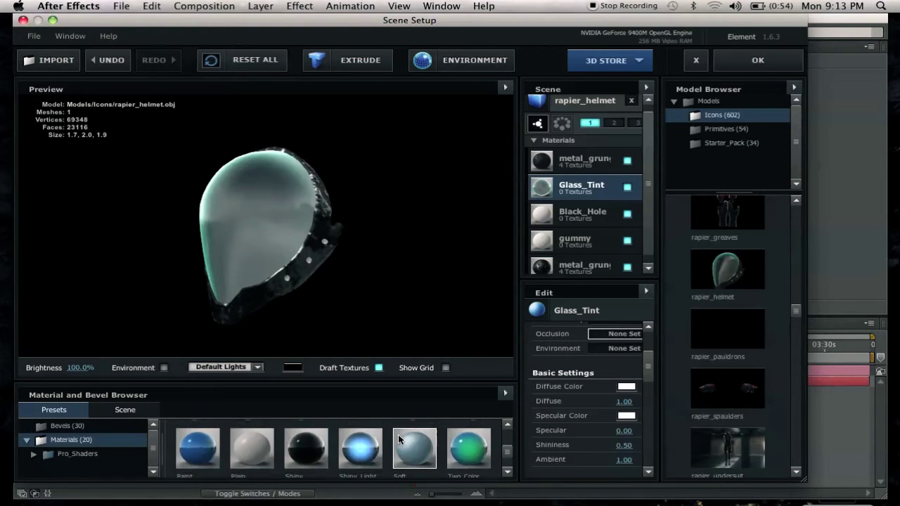
scroll(375, 423, "up", 2)
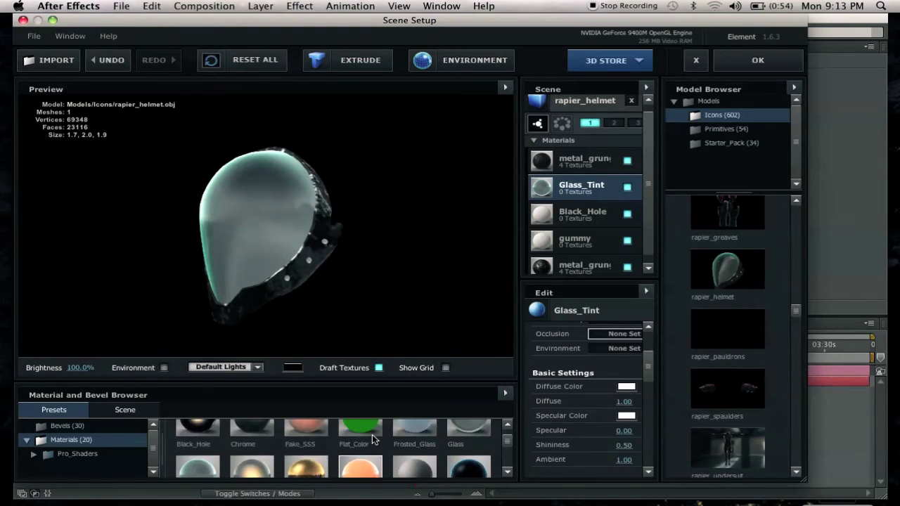
scroll(372, 435, "up", 1)
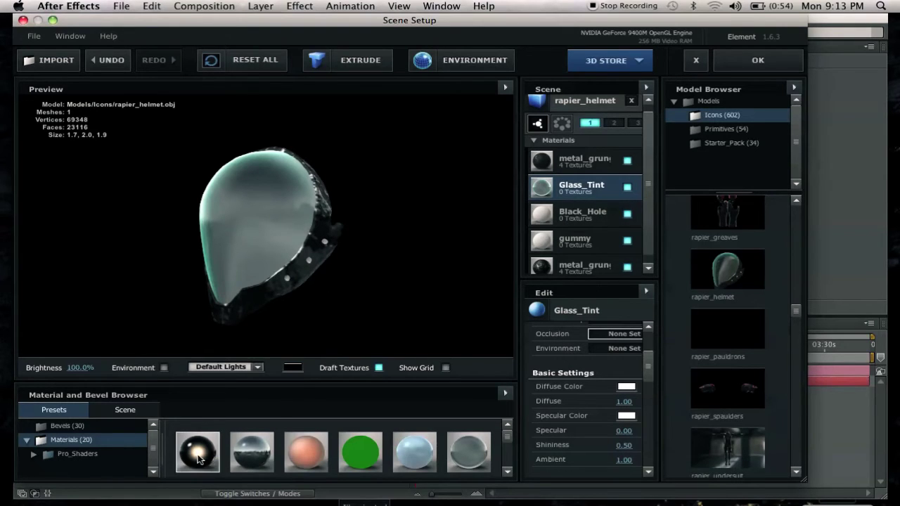
Replace the gummy material with the Black_Hole preset, orbiting to check the dark glossy bands
left_click_drag(215, 448, 595, 220)
left_click_drag(350, 303, 285, 276)
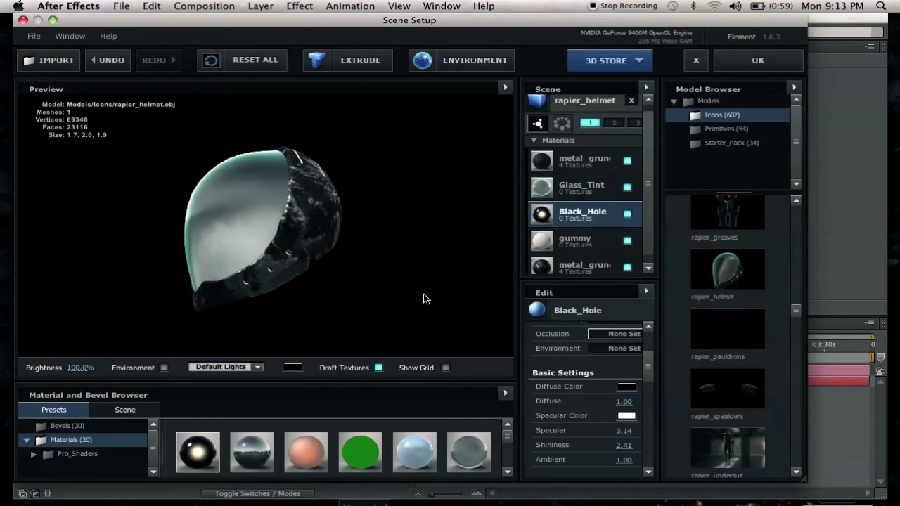
left_click_drag(423, 298, 278, 350)
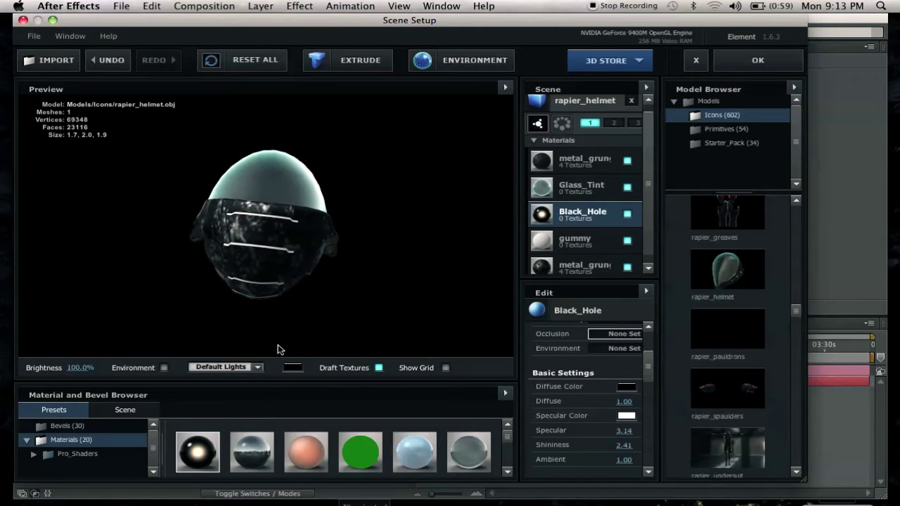
left_click_drag(204, 452, 589, 245)
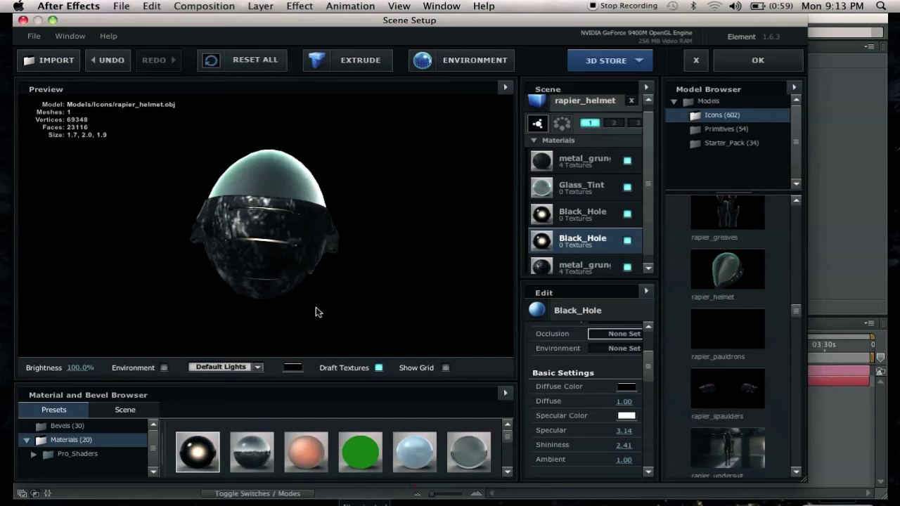
mouse_move(316, 312)
left_mouse_down()
mouse_move(458, 282)
mouse_move(450, 279)
mouse_move(456, 252)
mouse_move(476, 246)
mouse_move(533, 256)
mouse_move(540, 264)
mouse_move(524, 278)
left_mouse_up()
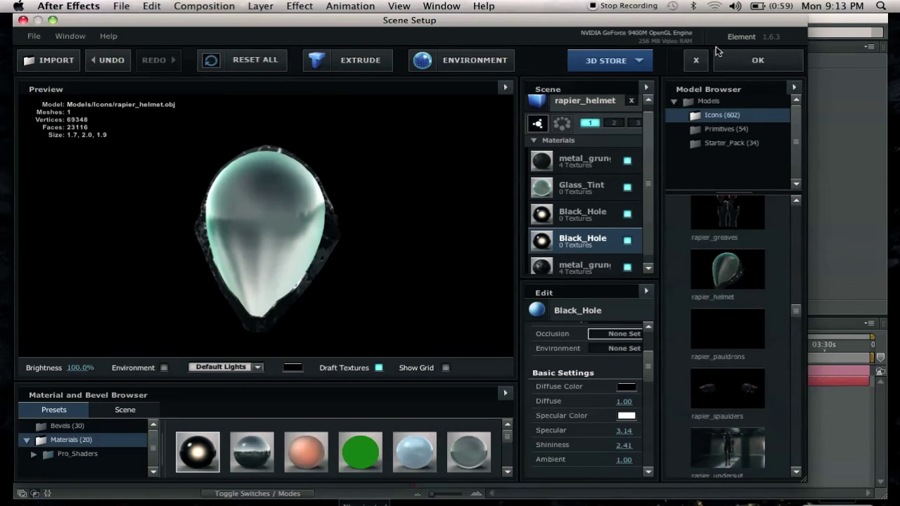
Return to Comp 1 and orbit Camera 1 with the Orbit Camera Tool to the helmet's side
left_click(726, 66)
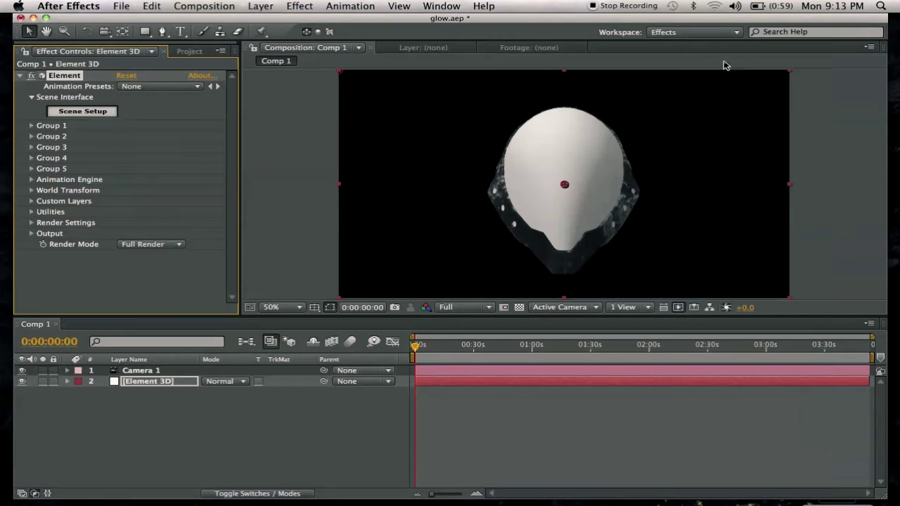
left_click(139, 375)
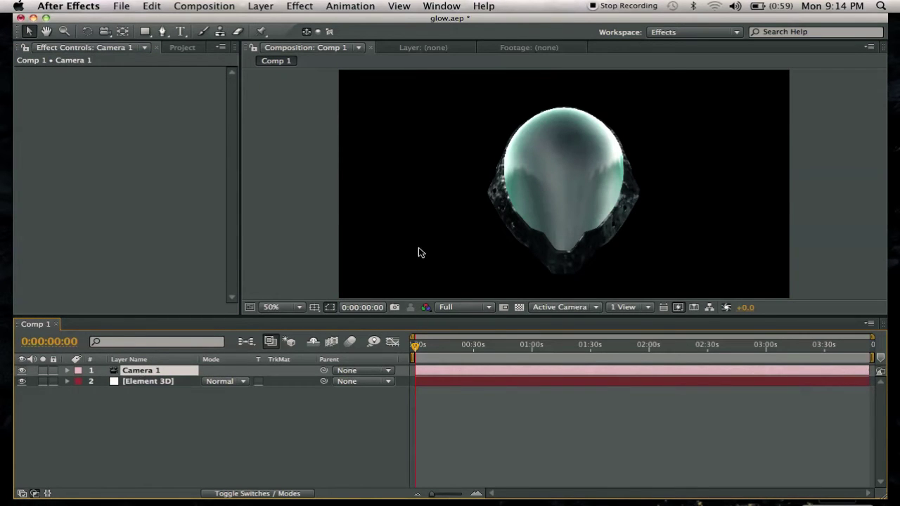
left_click(104, 33)
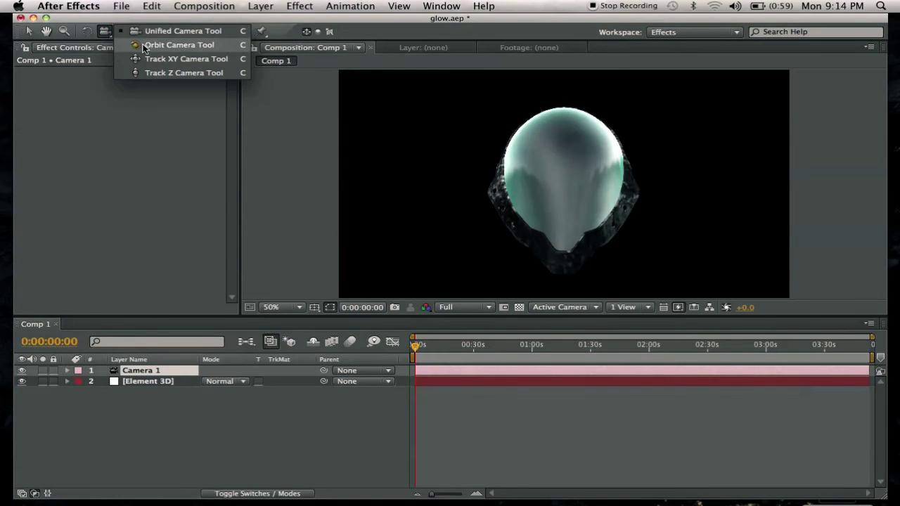
left_click(145, 47)
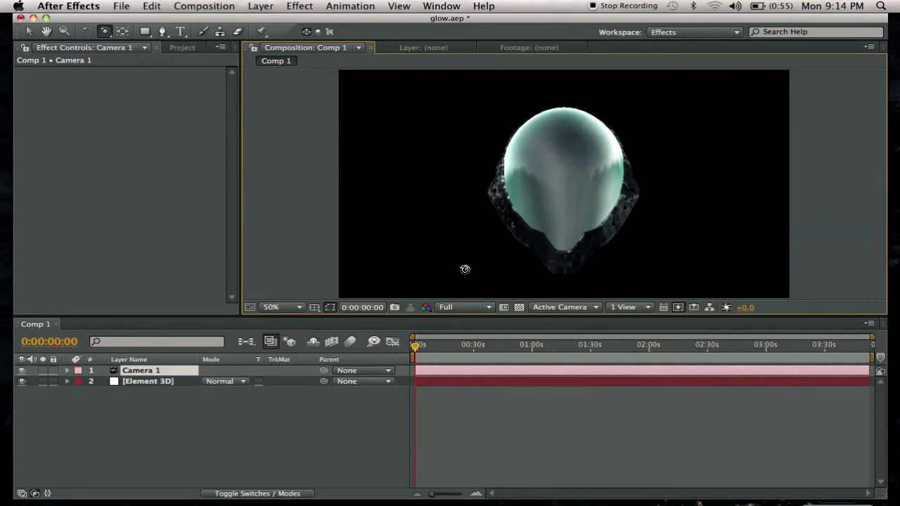
mouse_move(464, 267)
left_mouse_down()
mouse_move(450, 267)
mouse_move(464, 270)
left_mouse_up()
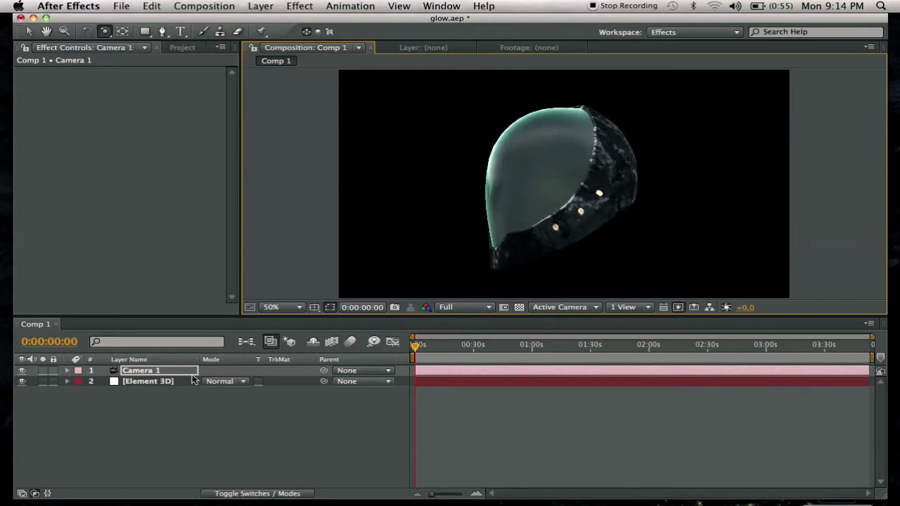
Check Enable Glow in the Element 3D layer's Render Settings, then orbit to view the glowing lights
left_click(165, 382)
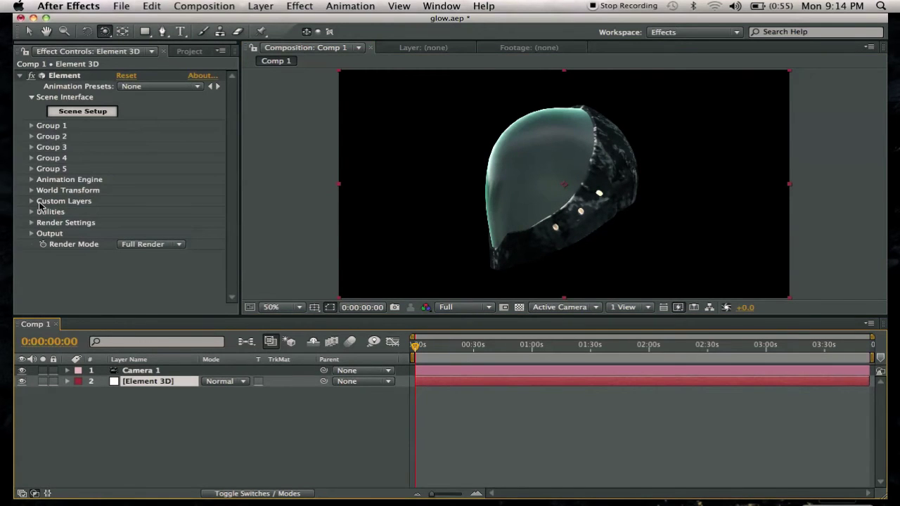
left_click(32, 223)
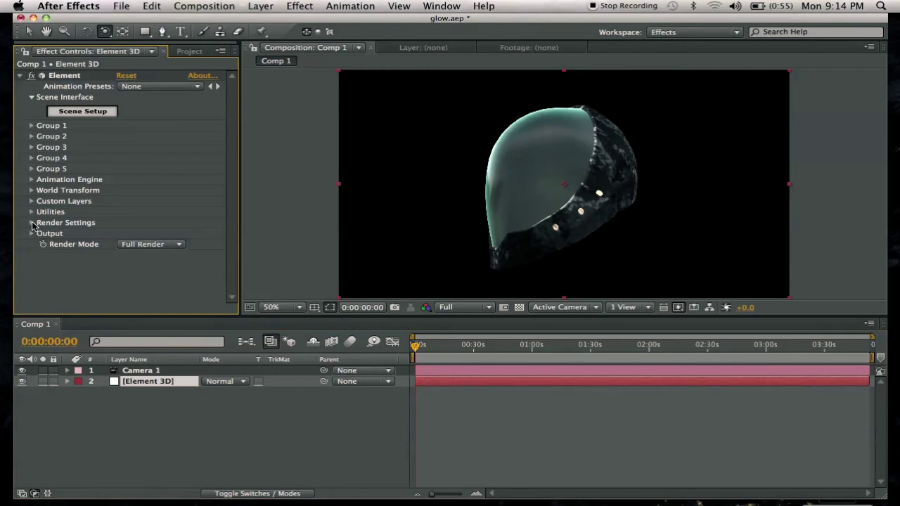
scroll(105, 191, "down", 5)
scroll(106, 192, "down", 5)
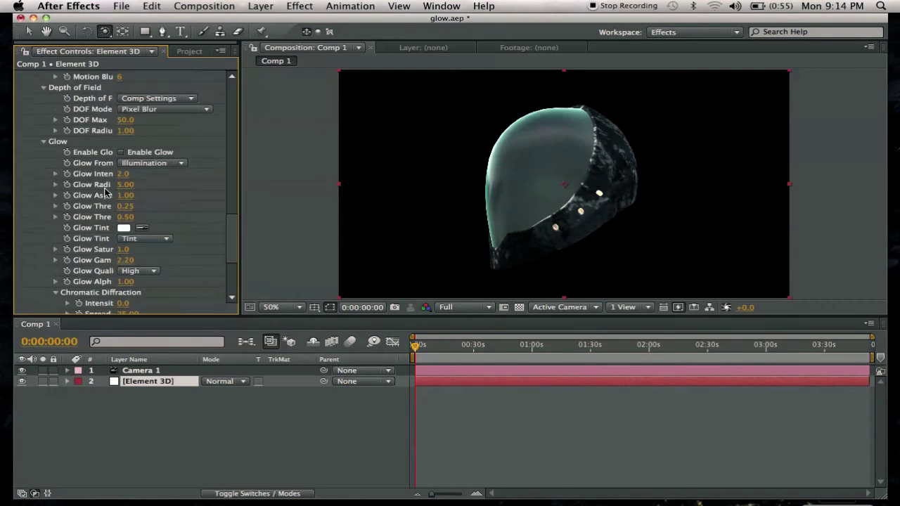
scroll(106, 192, "down", 3)
scroll(105, 191, "up", 3)
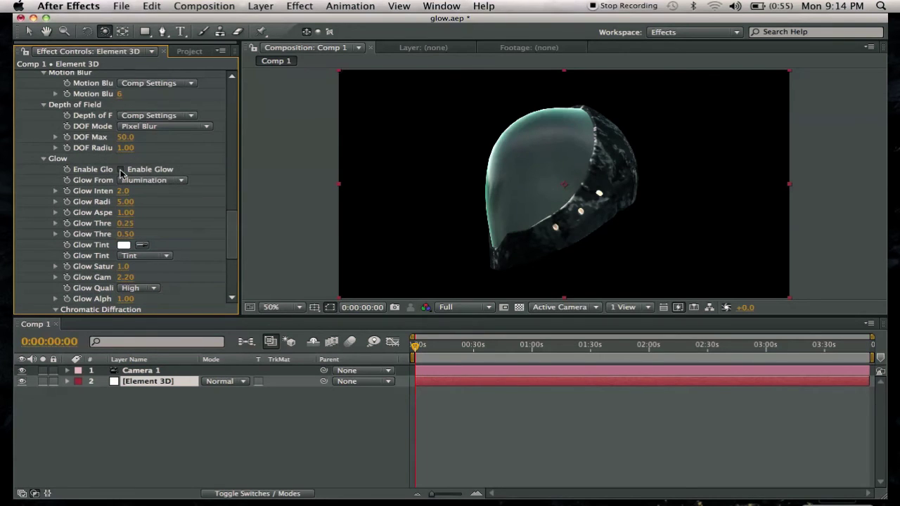
left_click(120, 170)
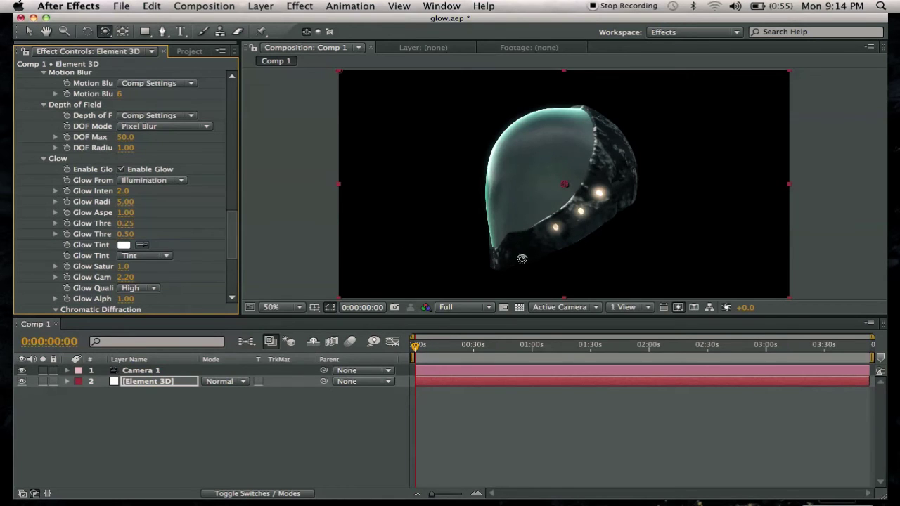
left_click(548, 271)
mouse_move(409, 263)
left_mouse_down()
mouse_move(394, 289)
mouse_move(358, 308)
mouse_move(549, 271)
left_mouse_up()
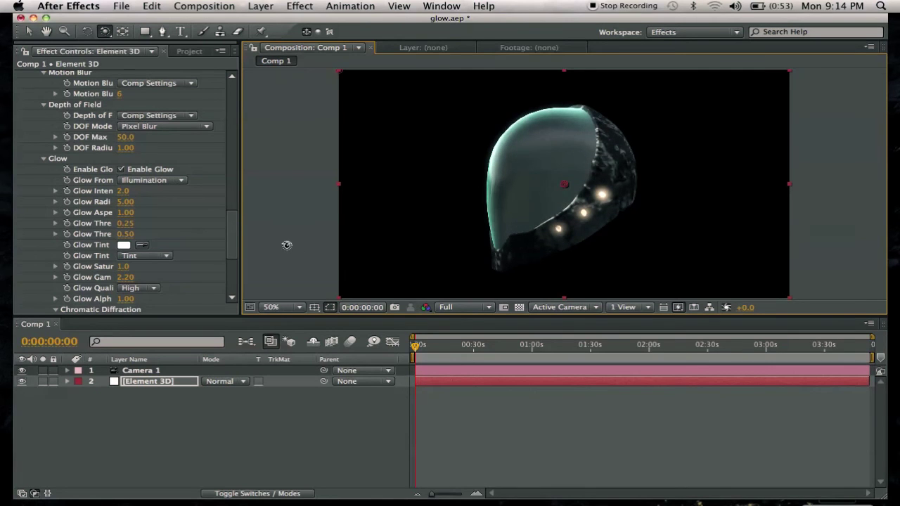
Set the Element 3D Glow Tint to pure red (FA0000)
left_click(123, 245)
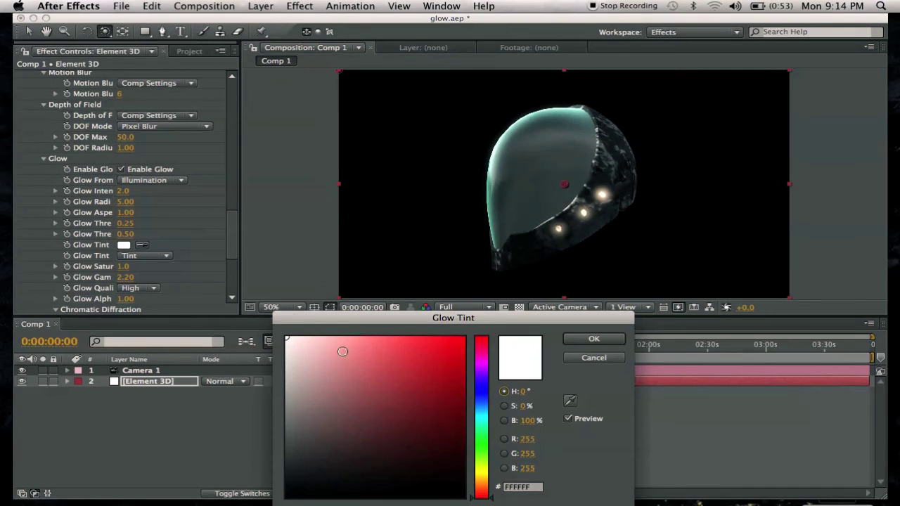
left_click(429, 368)
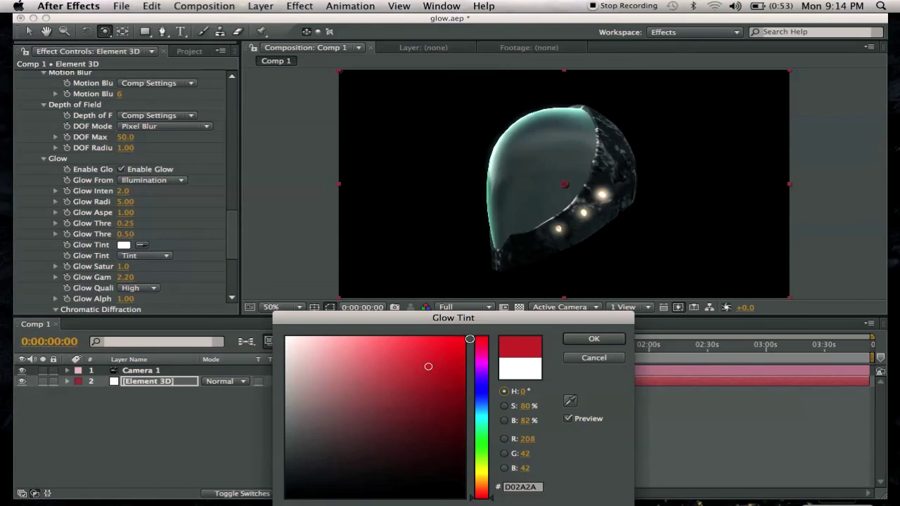
left_click(464, 340)
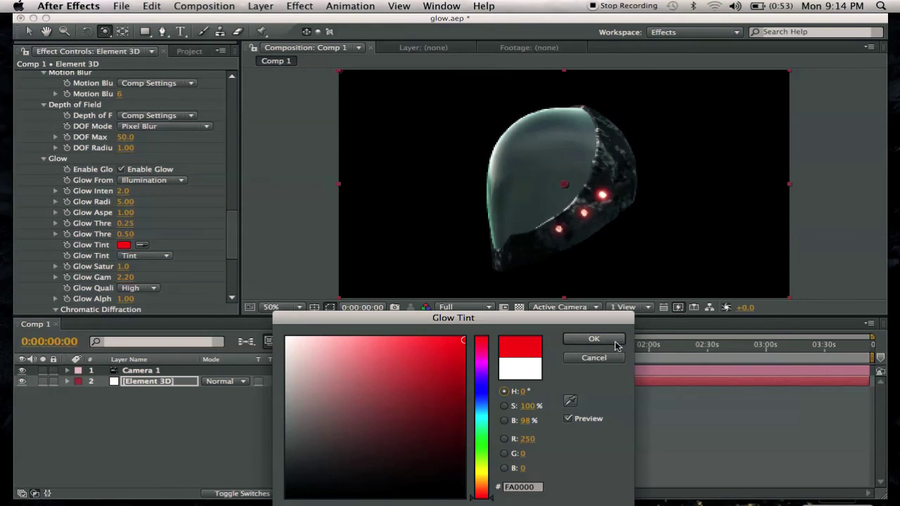
left_click(594, 340)
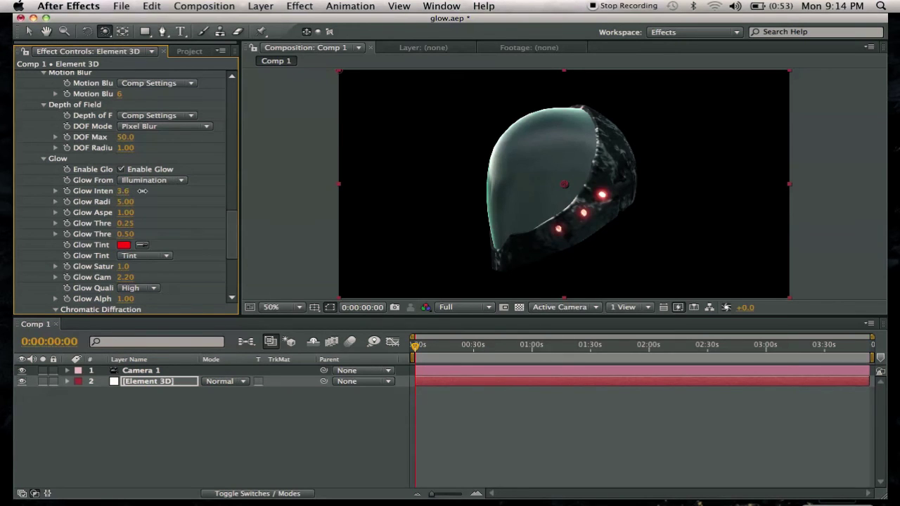
Set glow intensity 5.0, radius 10.40, threshold 0.47, then orbit the camera to the helmet's front
mouse_move(142, 190)
left_mouse_down()
mouse_move(121, 205)
mouse_move(171, 199)
left_mouse_up()
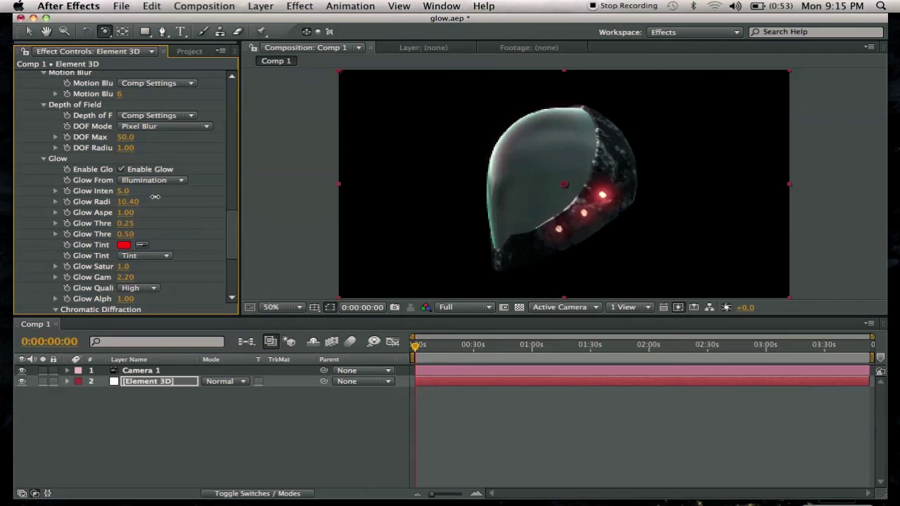
left_click(126, 224)
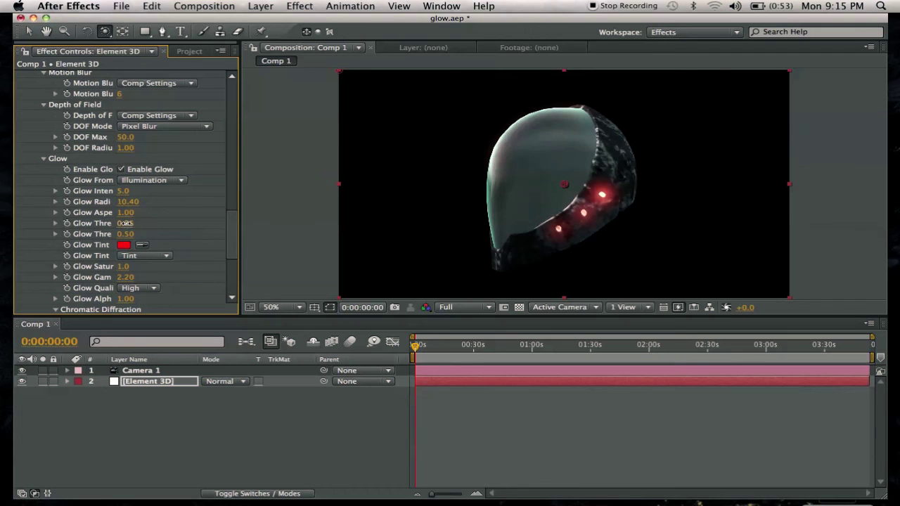
type("0.3")
mouse_move(143, 223)
left_mouse_down()
mouse_move(156, 226)
mouse_move(135, 229)
left_mouse_up()
left_click(450, 294)
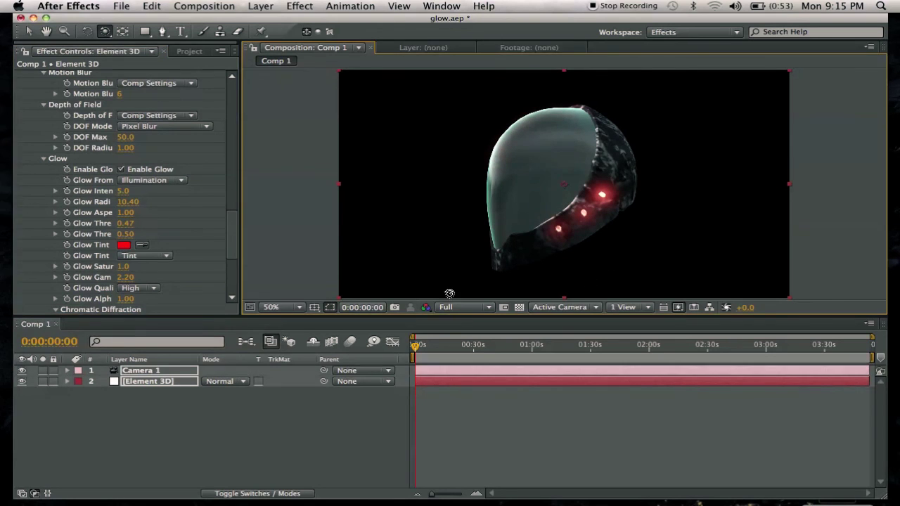
mouse_move(449, 293)
left_mouse_down()
mouse_move(422, 289)
mouse_move(385, 305)
mouse_move(395, 340)
mouse_move(569, 276)
mouse_move(571, 261)
mouse_move(764, 266)
mouse_move(702, 267)
mouse_move(679, 283)
left_mouse_up()
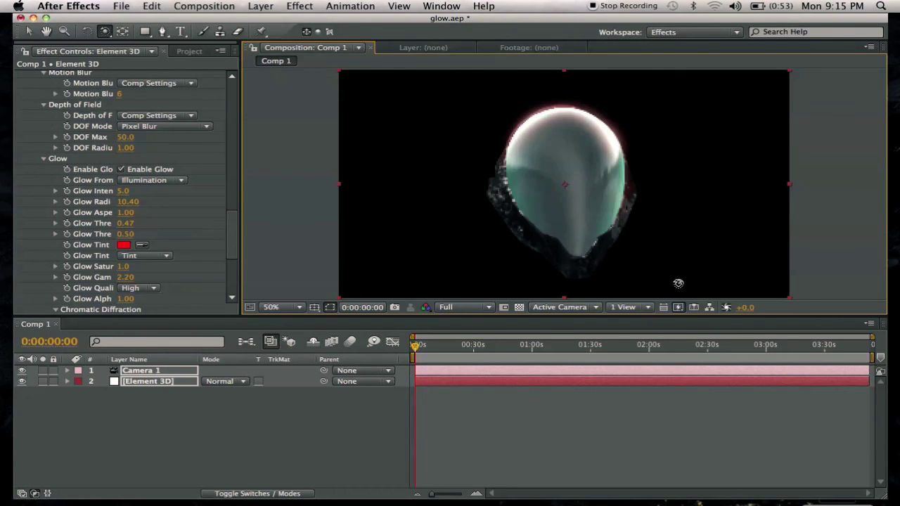